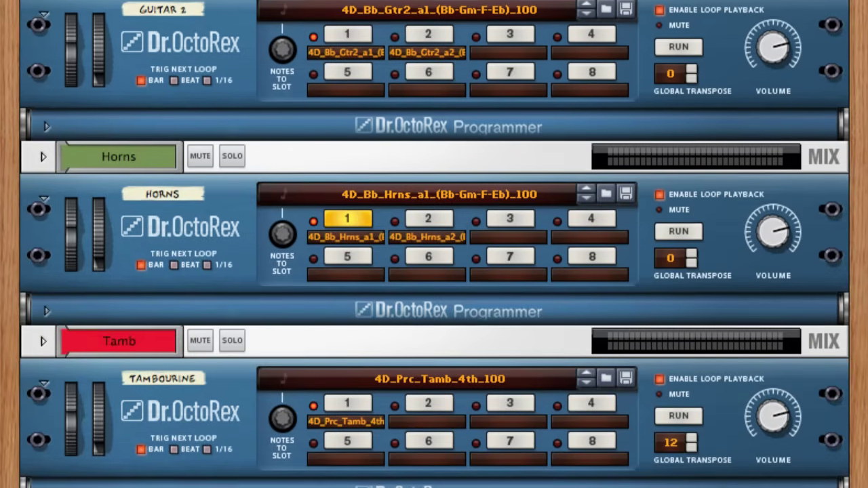
Step: Insert a new, empty Dr. Octo Rex Loop Player into the Jam_Station rack via the Create menu
click(261, 30)
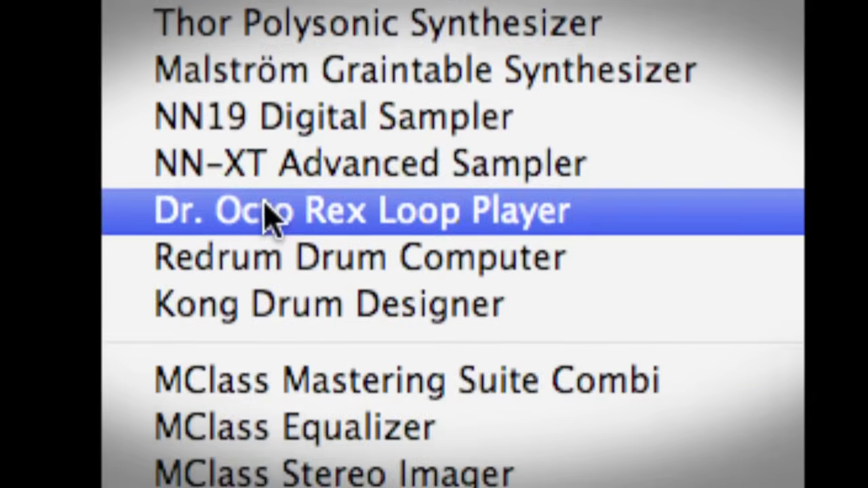
click(271, 217)
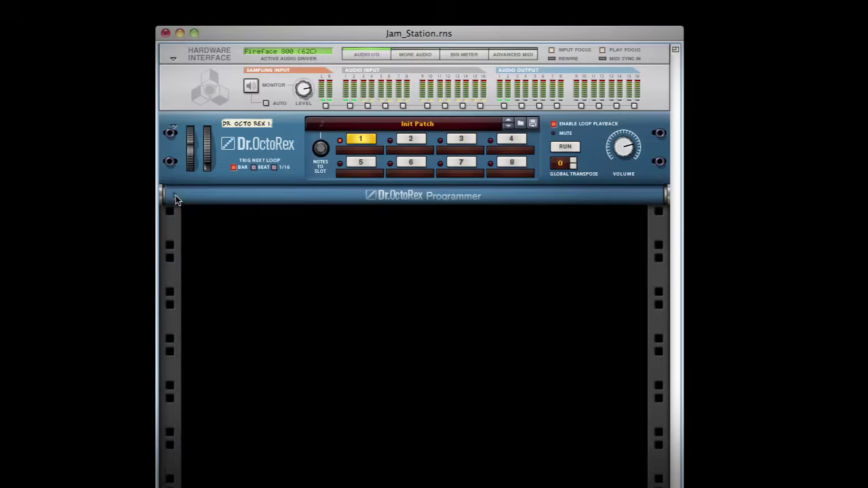
Step: Load Congas_02b and the following Congas 120 bpm loops into the Dr. OctoRex's slots
click(175, 196)
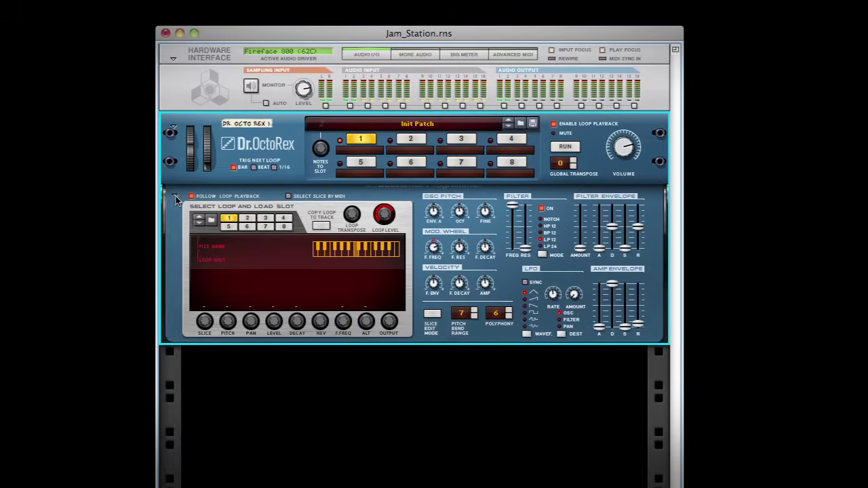
click(210, 224)
click(345, 179)
key(shift+Down)
key(shift+Down)
key(shift+Down)
key(shift+Down)
key(shift+Down)
key(shift+Down)
key(shift+Down)
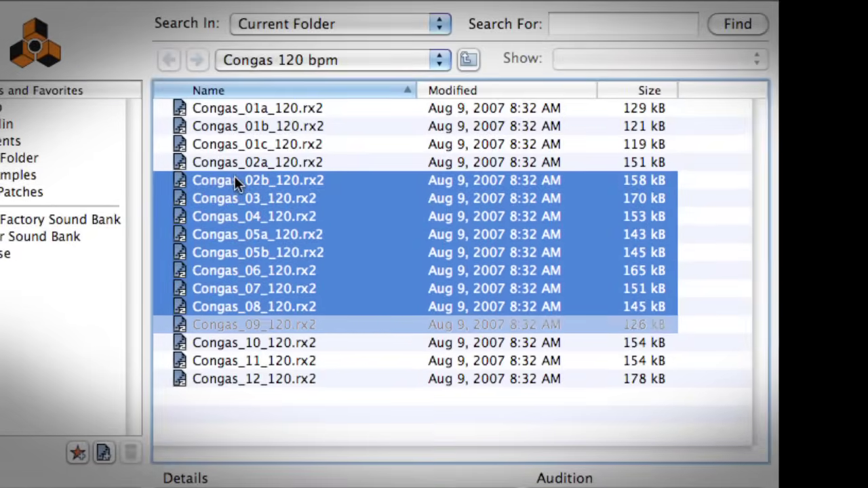
key(Return)
Step: Audition loop slots 2 through 8 in turn
click(187, 159)
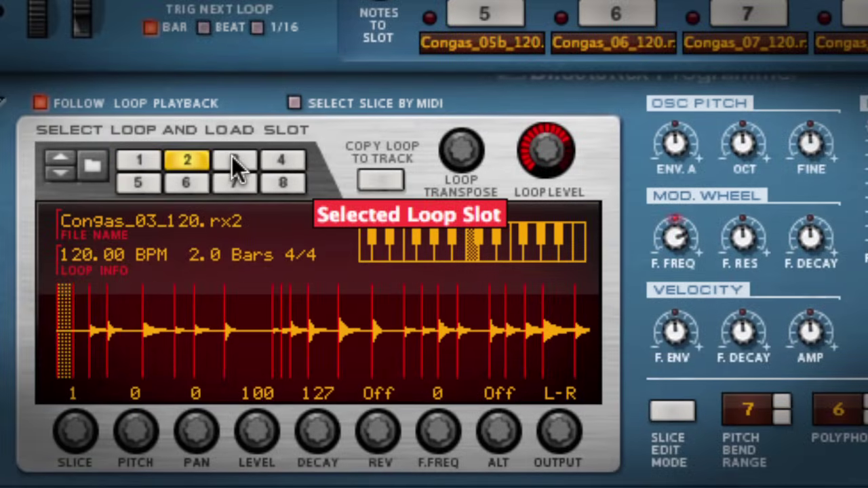
click(234, 159)
click(266, 163)
click(147, 181)
click(194, 184)
click(244, 184)
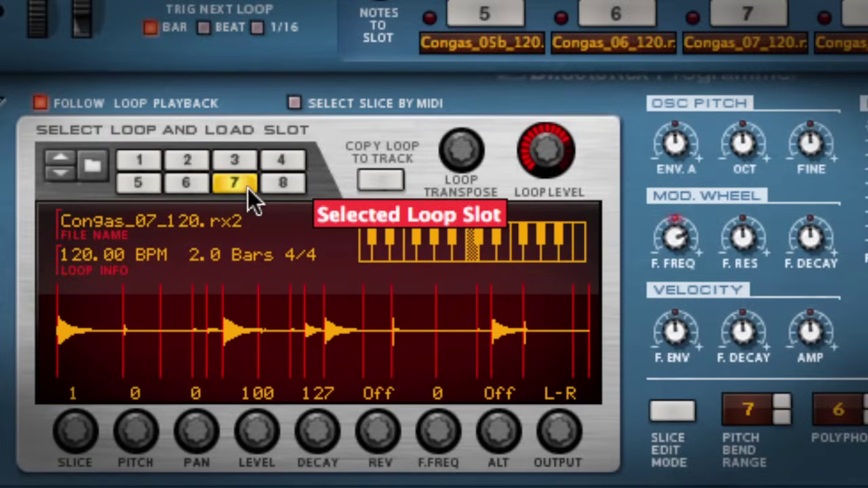
click(271, 185)
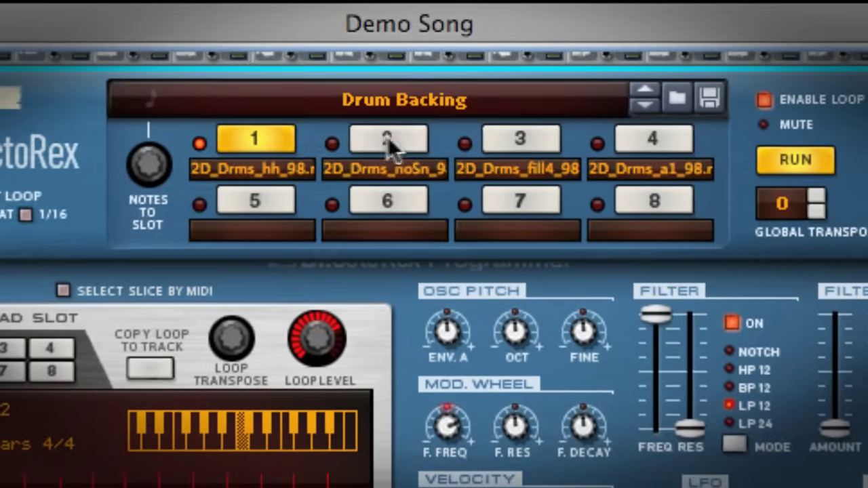
Step: Trigger loop slot 2 on the Drum Backing Dr. OctoRex
click(389, 141)
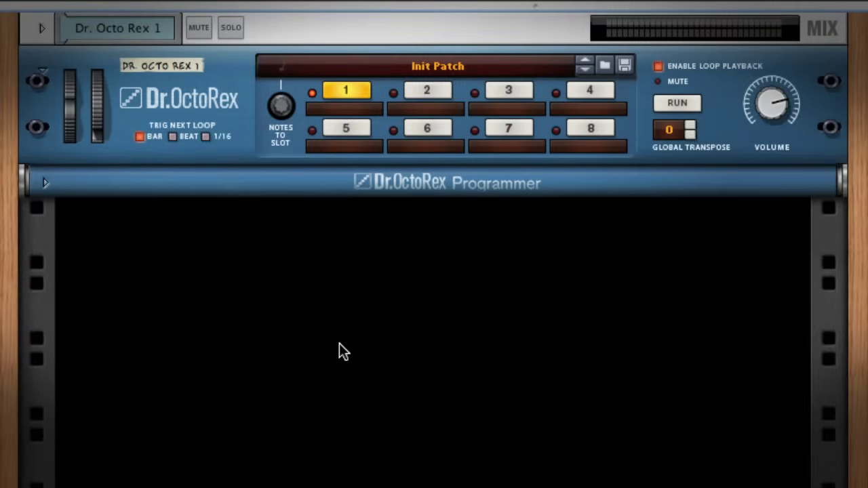
Step: Load 4D_Bb_Gtr1_a1, a2 and a3 into slots 1–3 of Dr. Octo Rex 1, then check slot 2
click(45, 183)
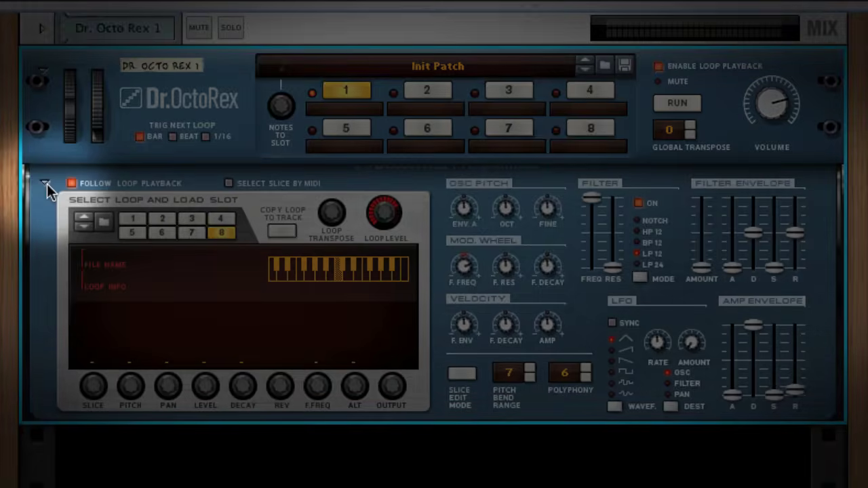
click(104, 223)
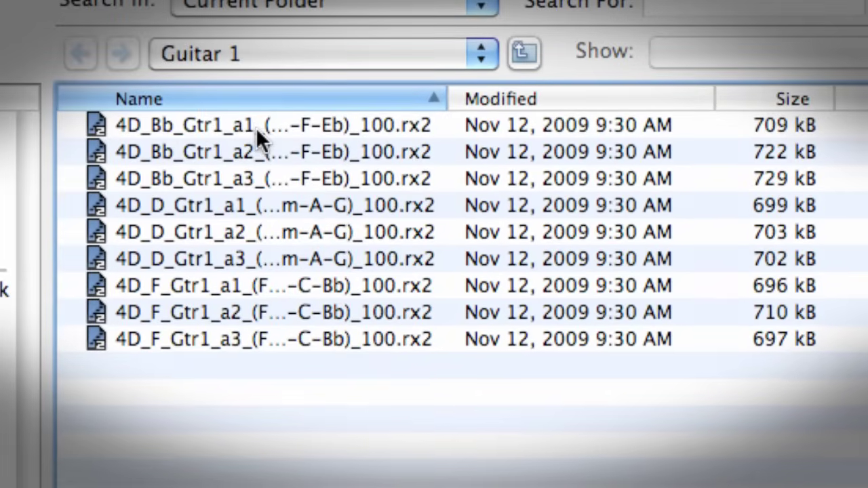
click(307, 169)
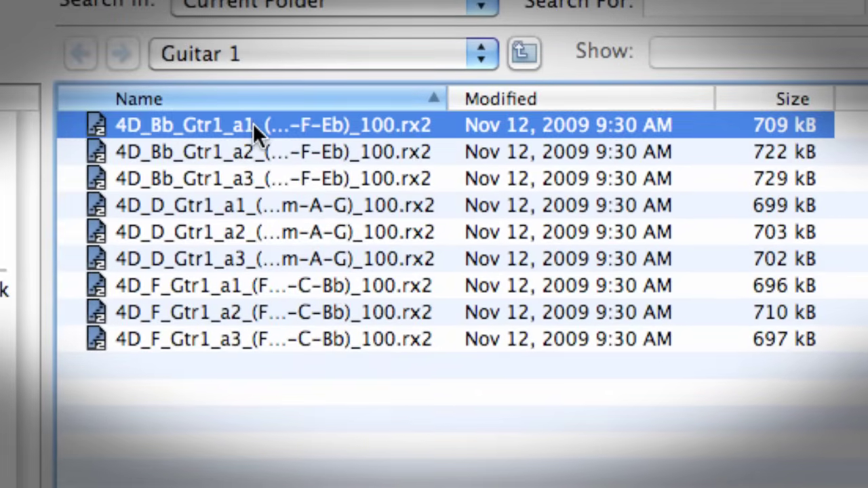
shift+click(251, 153)
shift+click(249, 178)
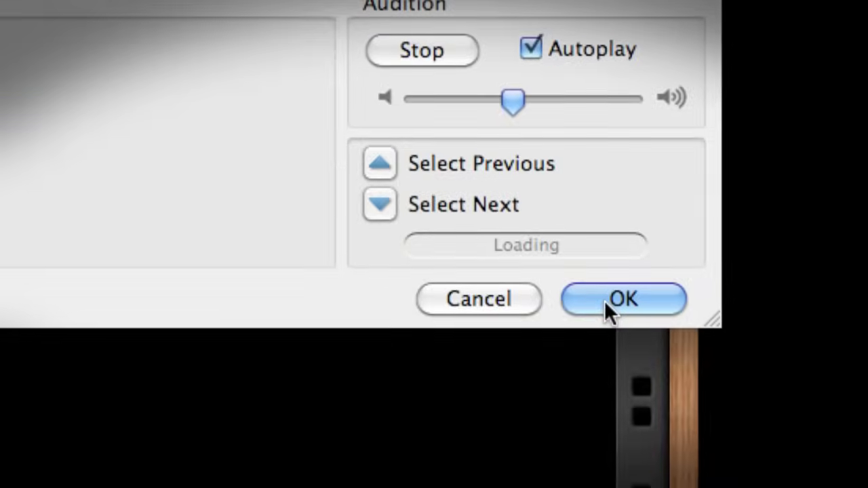
click(604, 300)
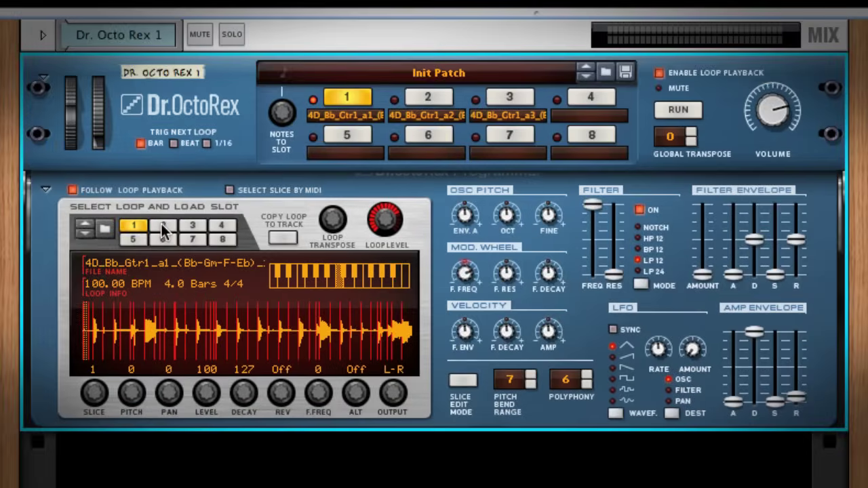
click(162, 225)
Step: Check slot 3, return to slot 1, start loop playback with RUN, then switch to slot 2
click(190, 226)
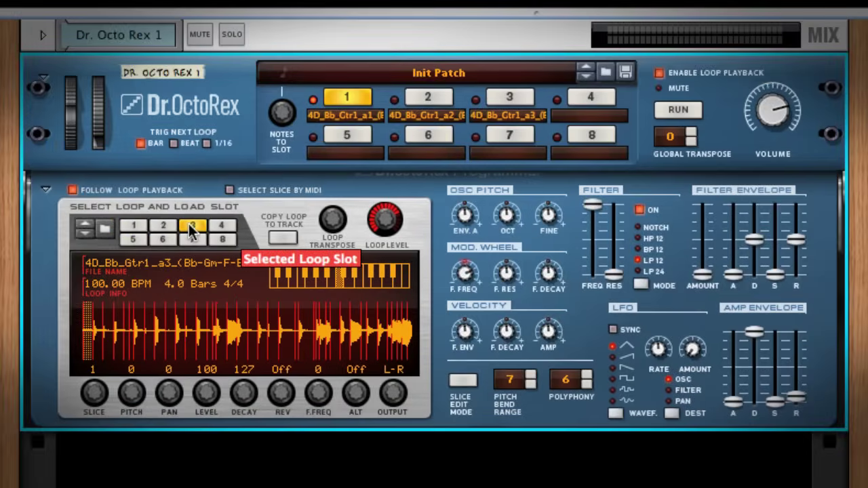
click(132, 227)
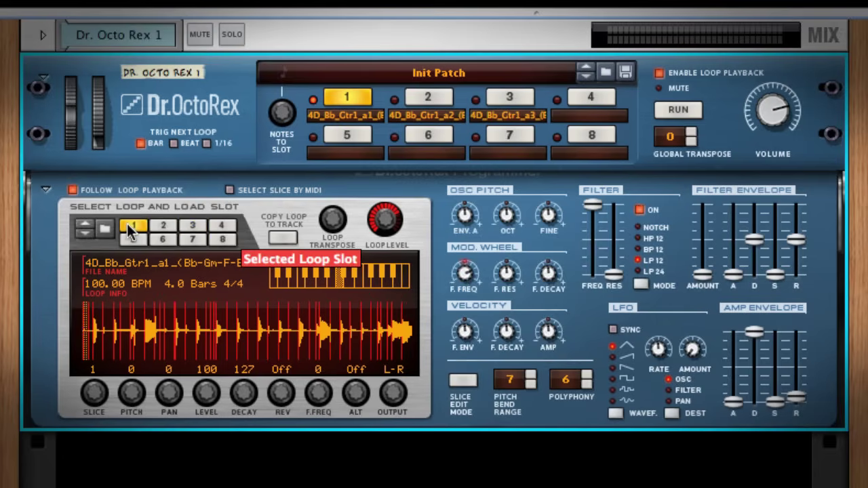
click(688, 107)
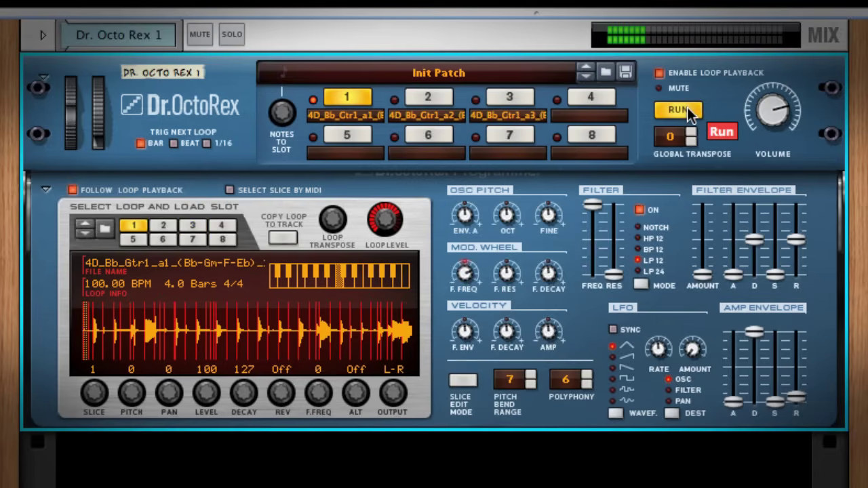
click(433, 97)
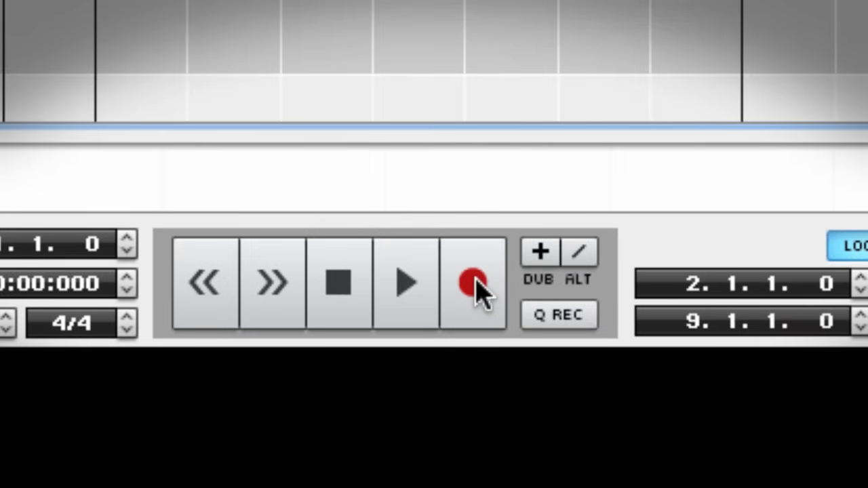
Step: Start recording the song from the transport bar
click(473, 285)
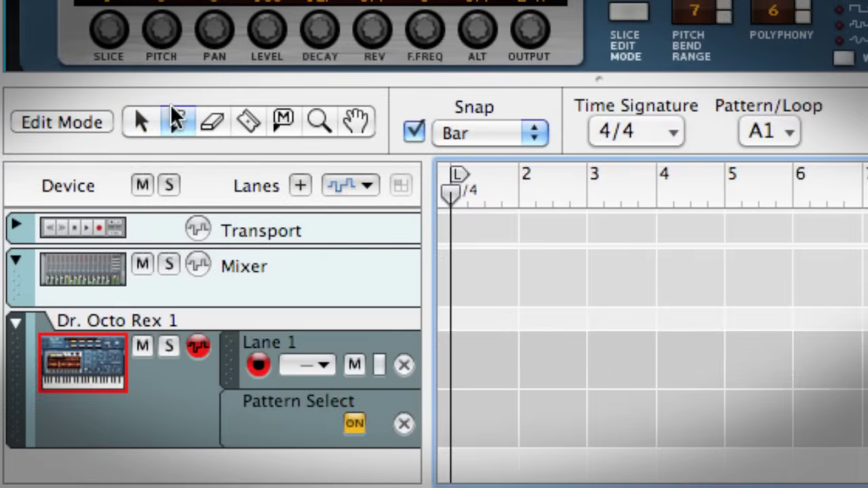
Step: With the Pencil tool on Pattern A2, draw a clip at bar 1 and stretch it to bar 4
click(154, 85)
click(467, 126)
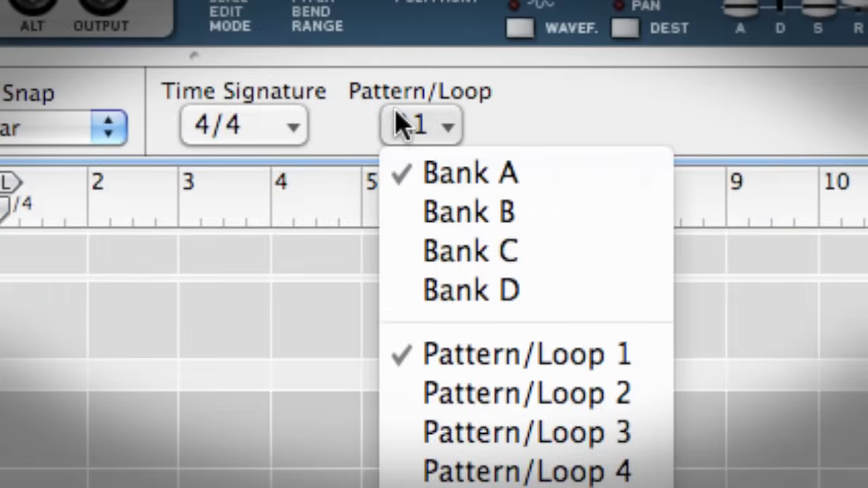
click(468, 360)
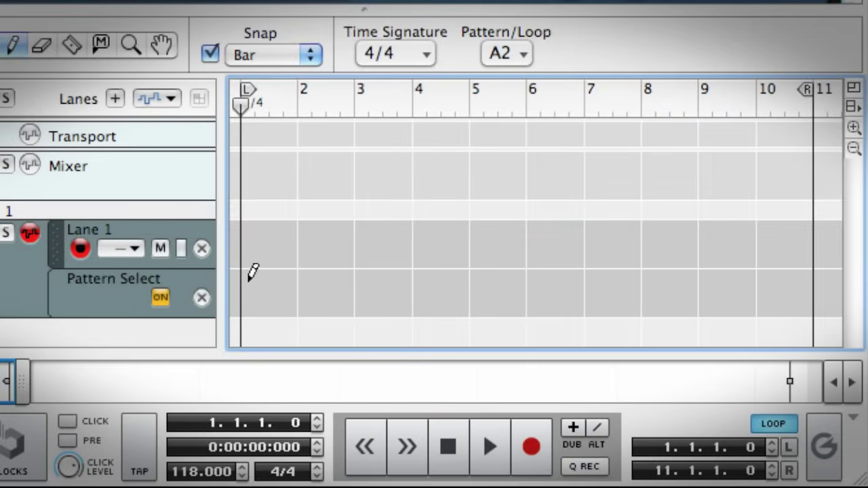
drag(253, 272, 297, 274)
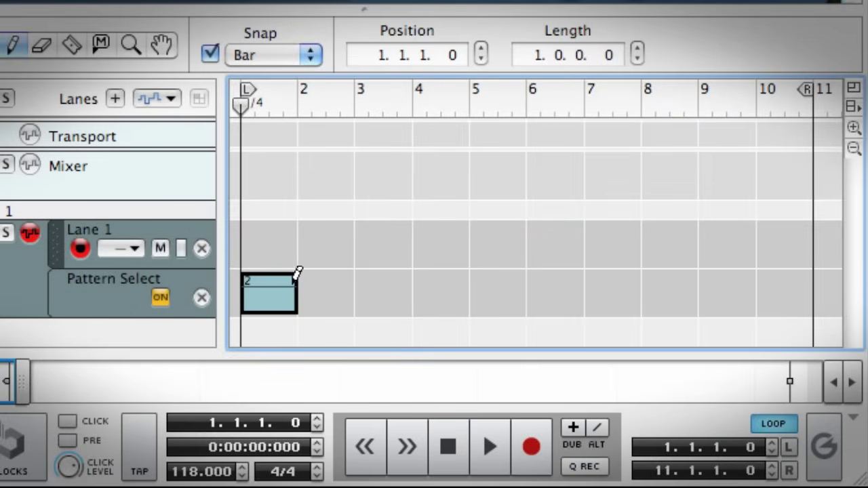
drag(370, 275, 373, 275)
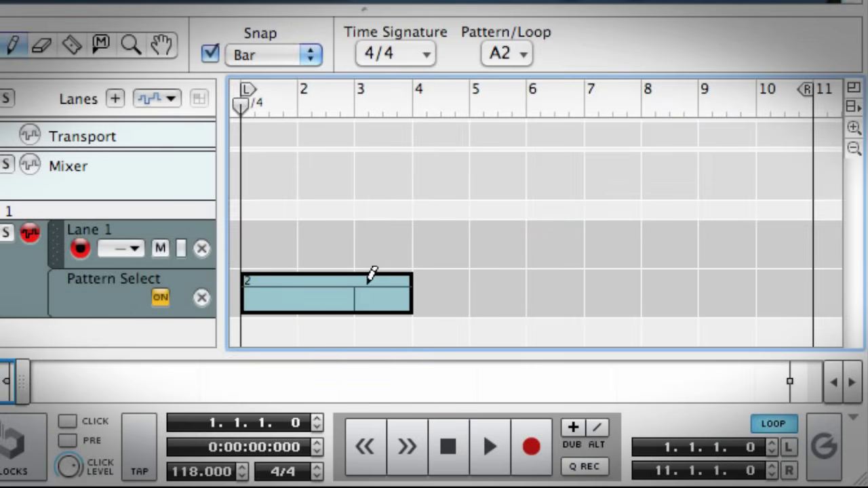
Step: Draw an A1 clip at bar 4 and an A5 clip from bar 6
click(500, 56)
click(535, 197)
click(447, 276)
click(516, 56)
click(613, 294)
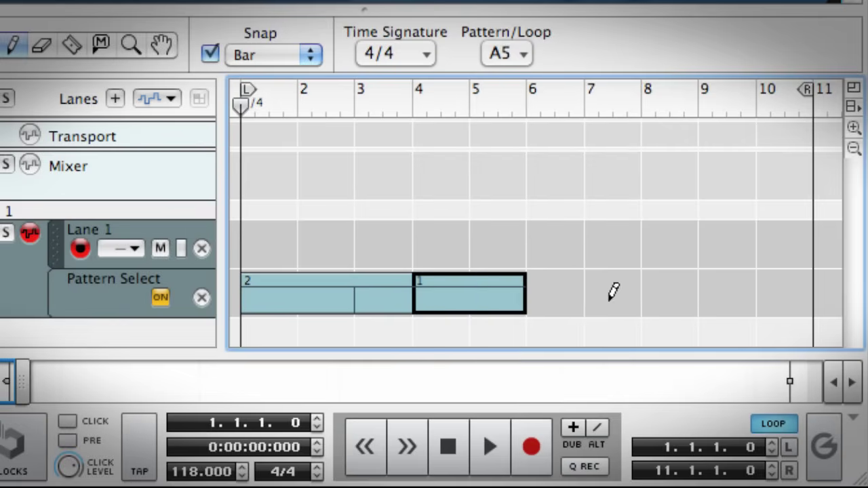
click(613, 291)
Step: Draw an A3 clip at bar 8 and an A2 clip at bar 9, then reset the pattern to A1
click(506, 54)
click(576, 248)
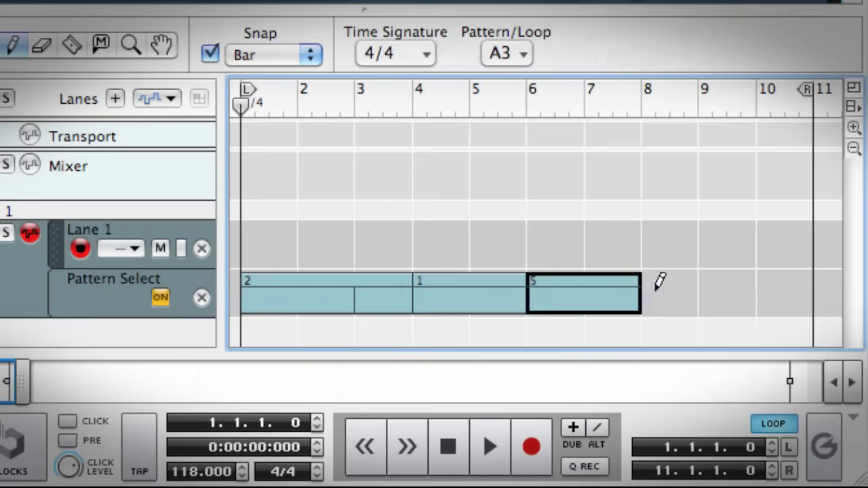
click(528, 54)
click(533, 222)
click(726, 293)
click(506, 53)
click(533, 196)
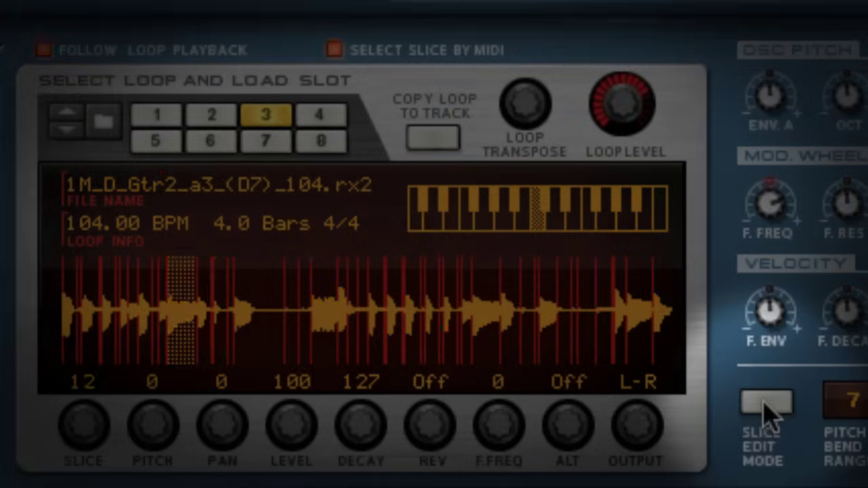
Step: Turn on Slice Edit Mode on the Dr. OctoRex Programmer and select one slice of the guitar loop
click(765, 405)
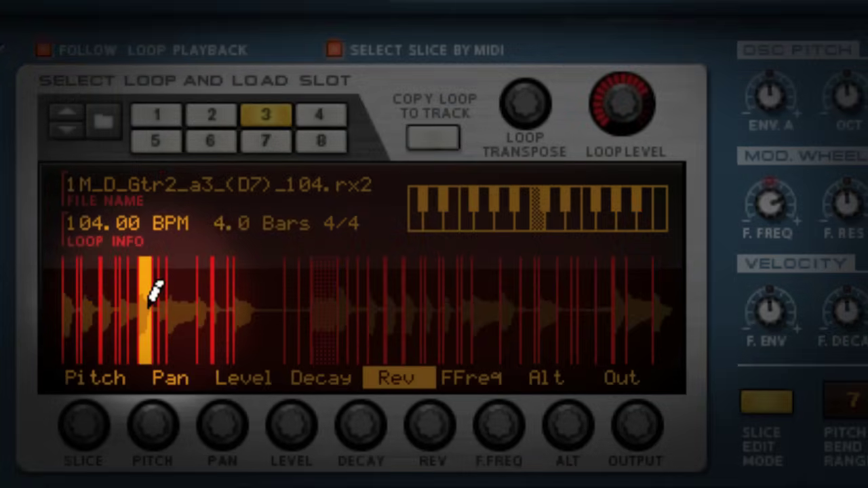
click(185, 286)
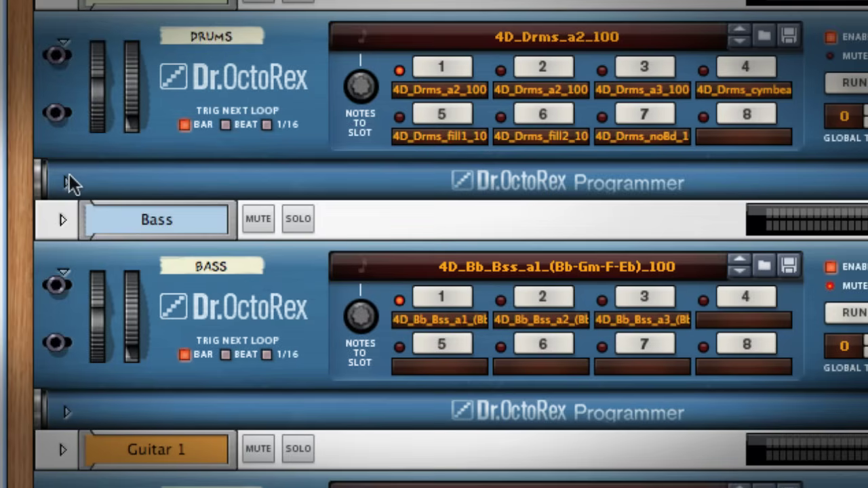
Step: Load 4D_Drms_noSn_100.rx2 into slot 8 of the Drums OctoRex
click(68, 183)
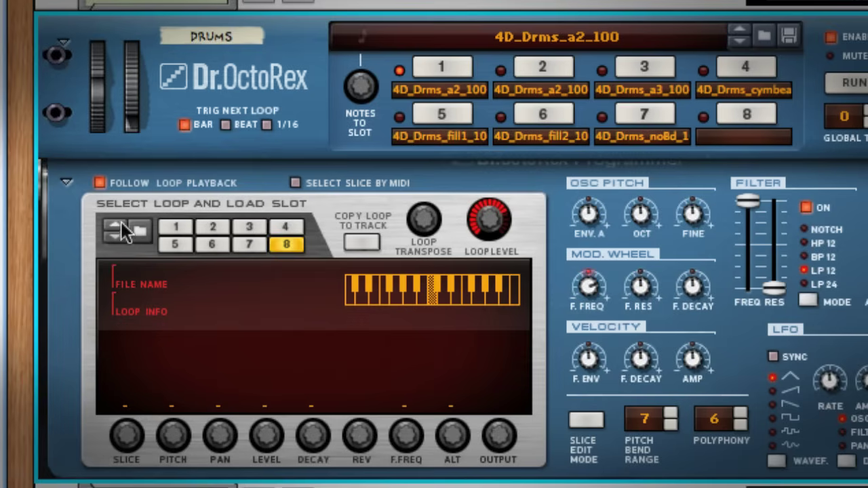
click(141, 230)
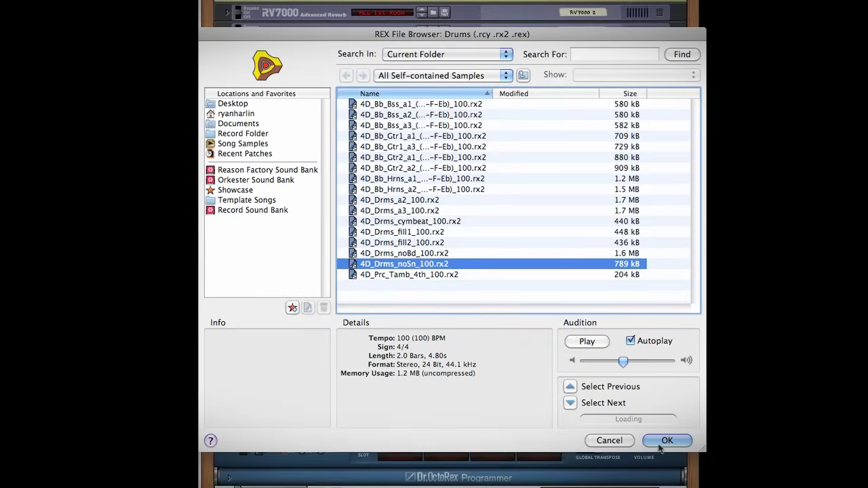
click(661, 444)
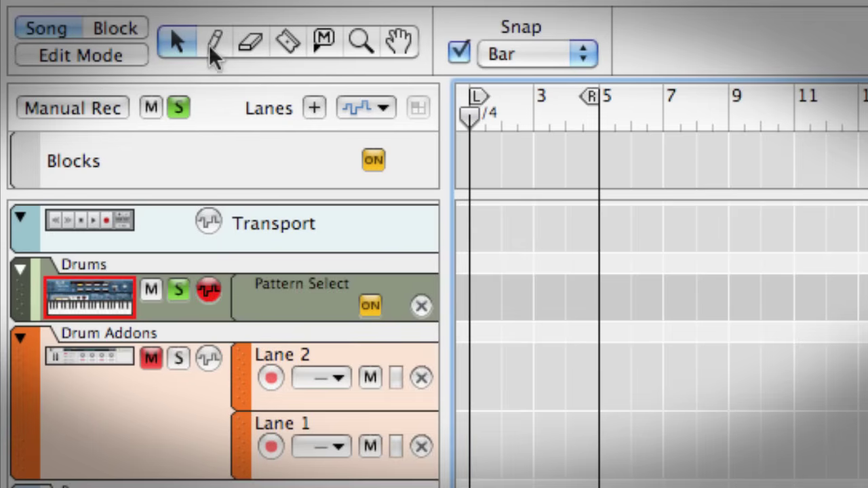
Step: Select the Pencil tool with Pattern/Loop A8 for drawing clips
click(210, 42)
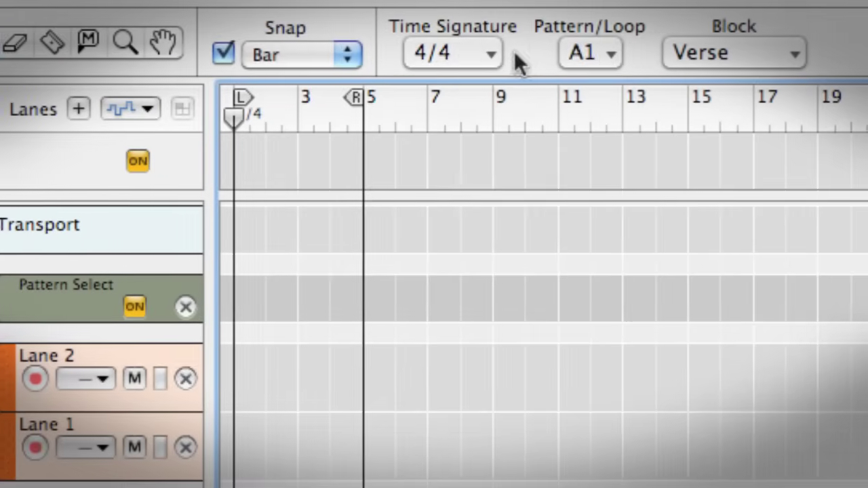
click(774, 52)
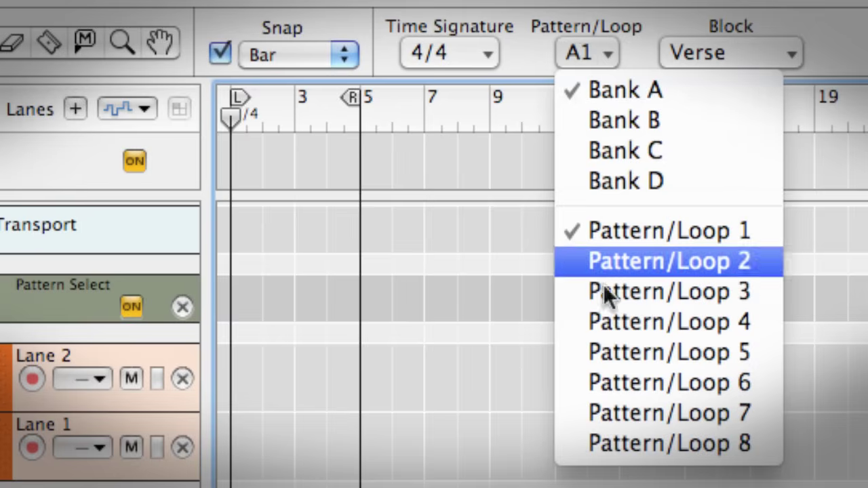
click(619, 439)
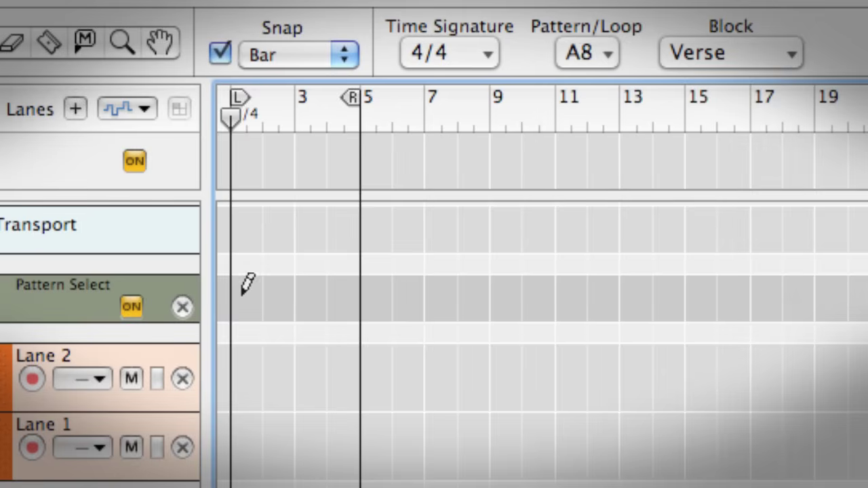